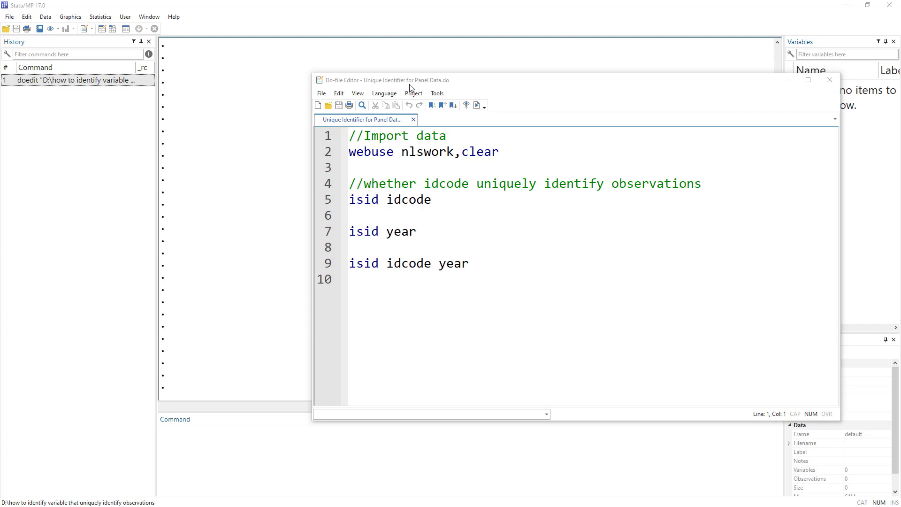
Run the do-file's webuse nlswork,clear line to load the nlswork dataset
left_click(324, 155)
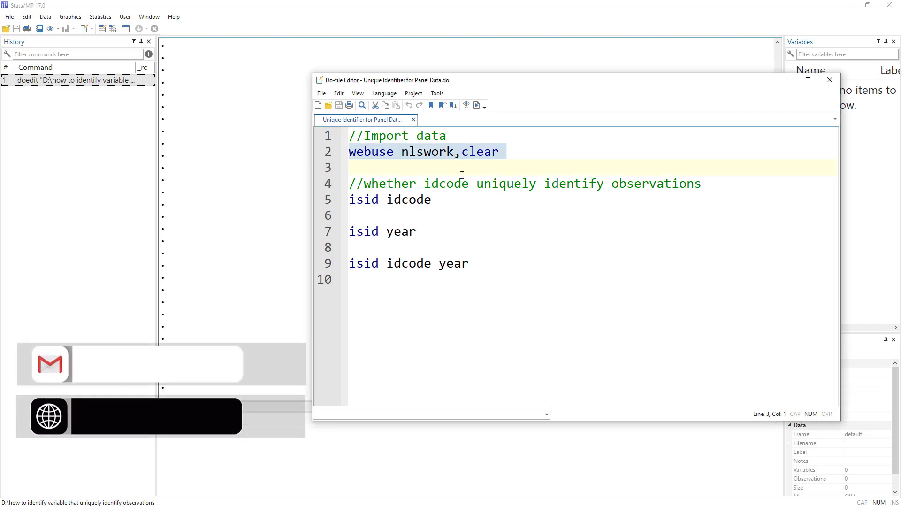
left_click(477, 106)
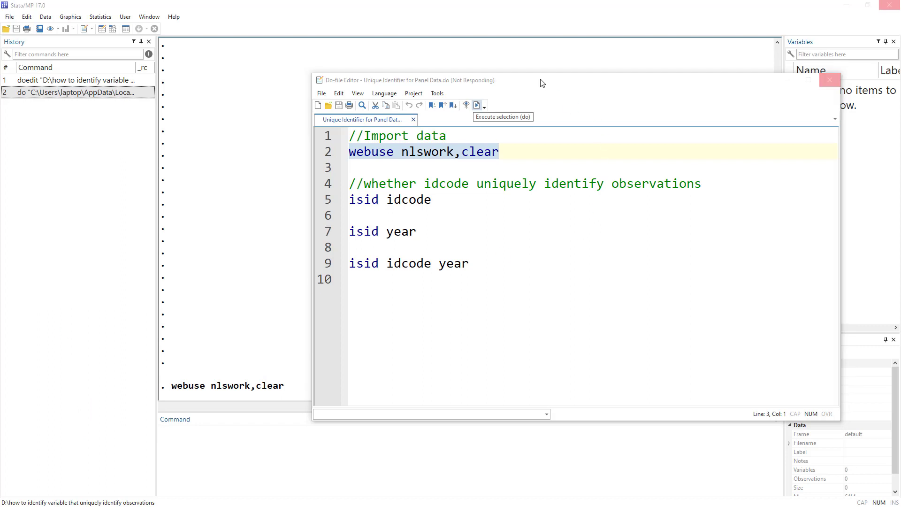
left_click_drag(540, 80, 495, 82)
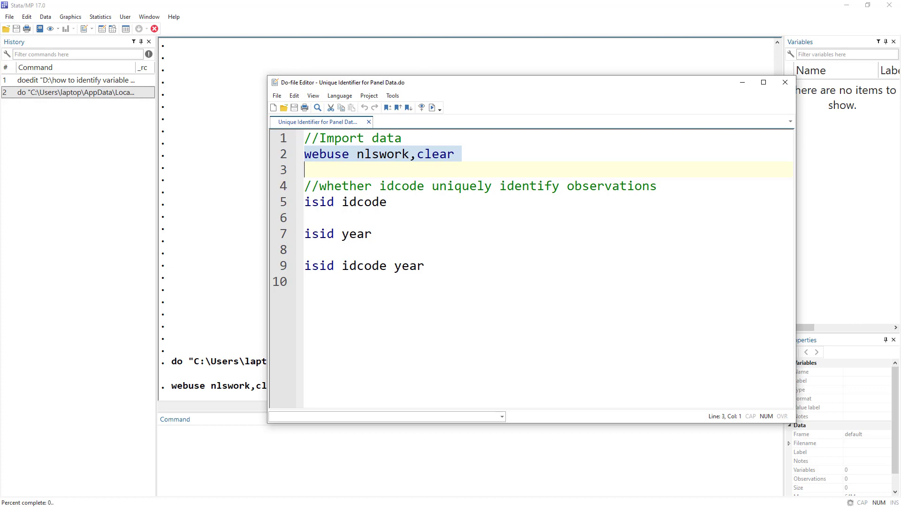
Open the Data Editor and inspect the idcode and year values for idcode 1
left_click(103, 32)
left_click(102, 29)
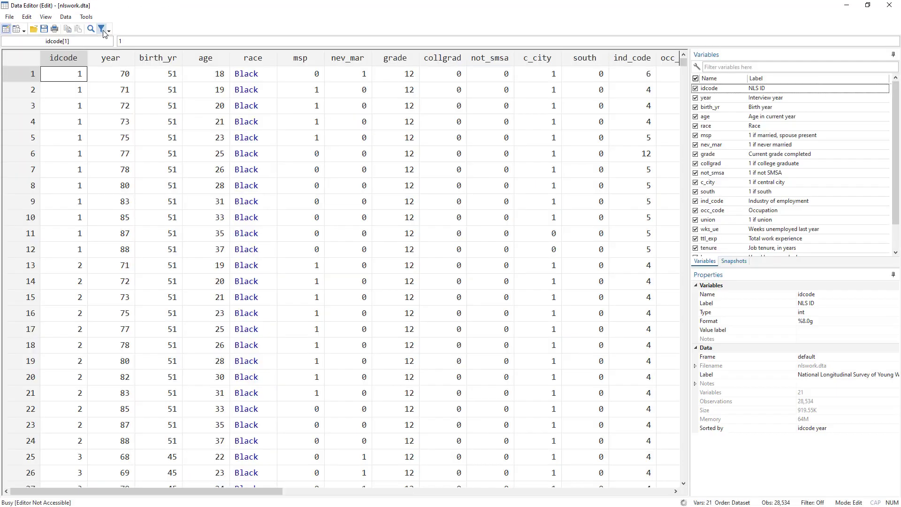
left_click(67, 60)
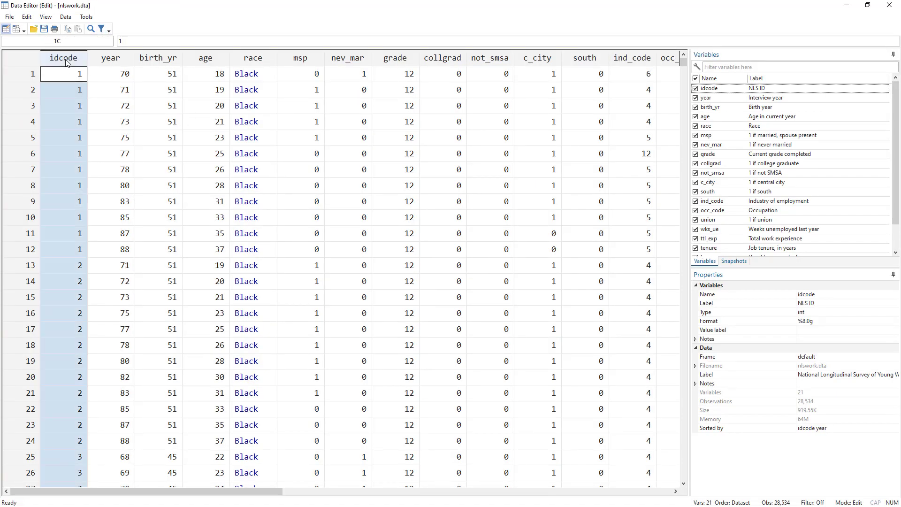
left_click_drag(76, 74, 71, 446)
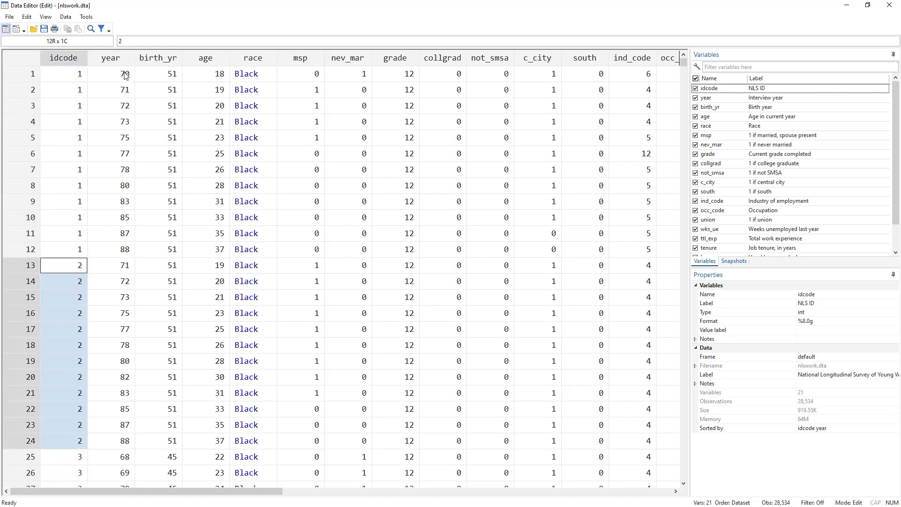
left_click_drag(126, 74, 120, 249)
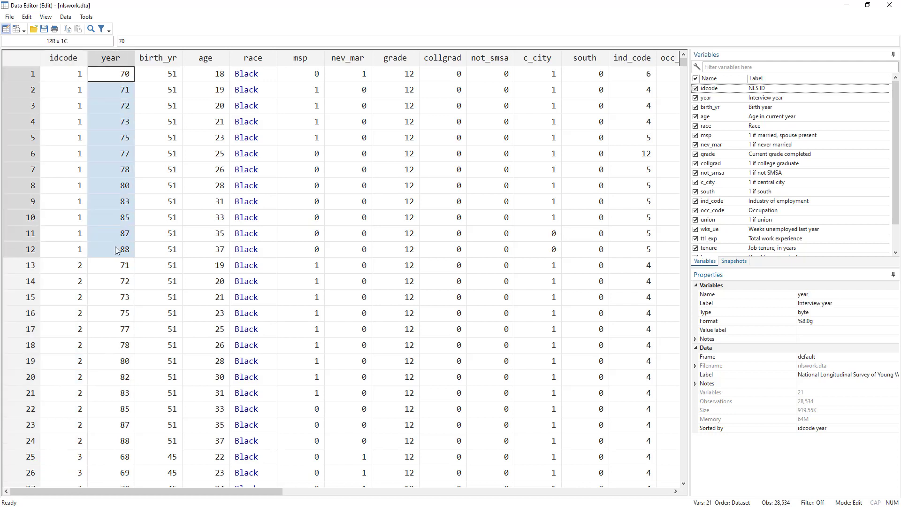
Inspect the age, hours and ln_wage columns and the first observation, then close the Data Editor
left_click(172, 107)
left_click(198, 109)
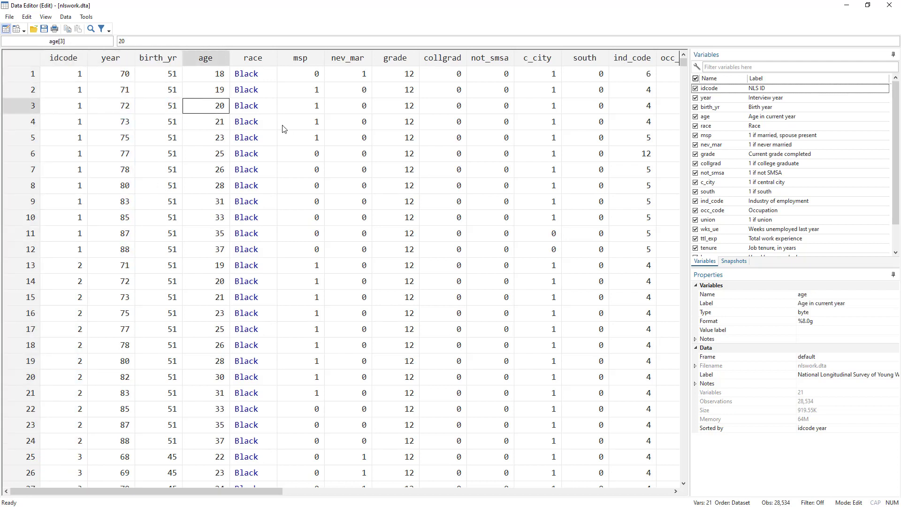
left_click_drag(262, 491, 506, 483)
left_click(322, 58)
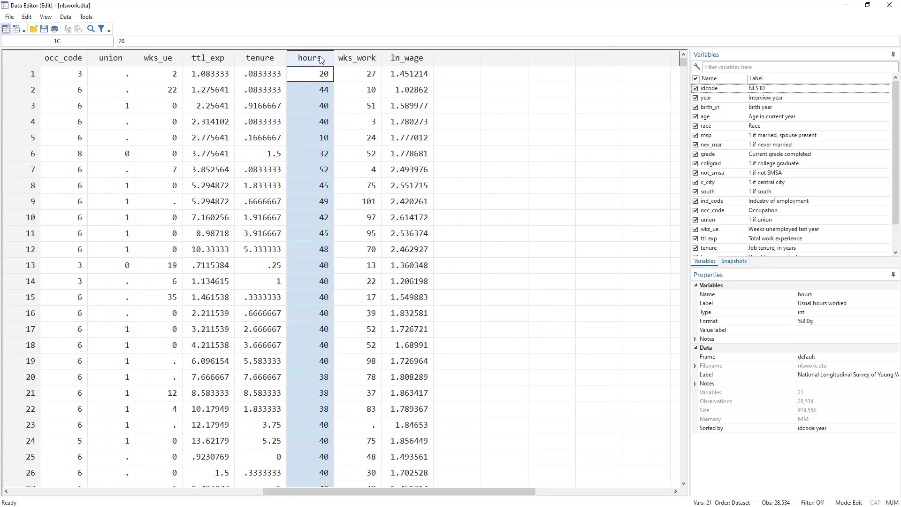
left_click(411, 58)
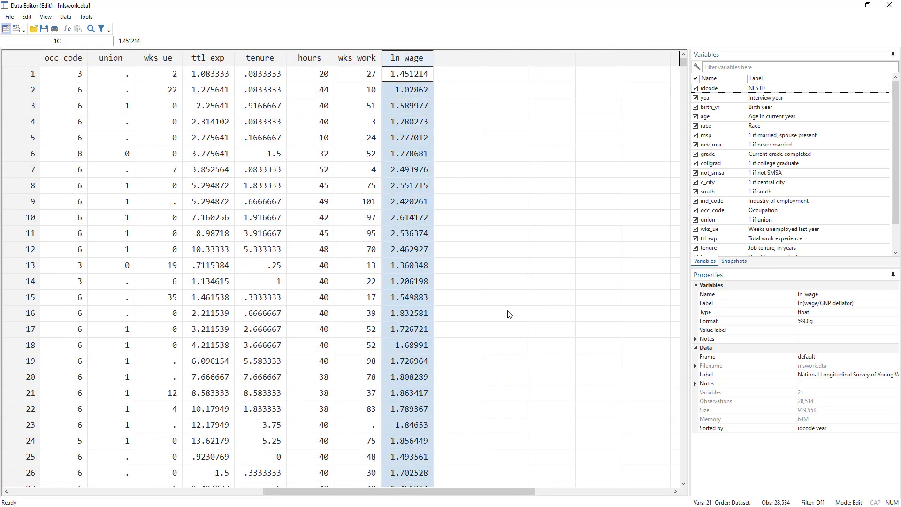
left_click_drag(481, 491, 184, 471)
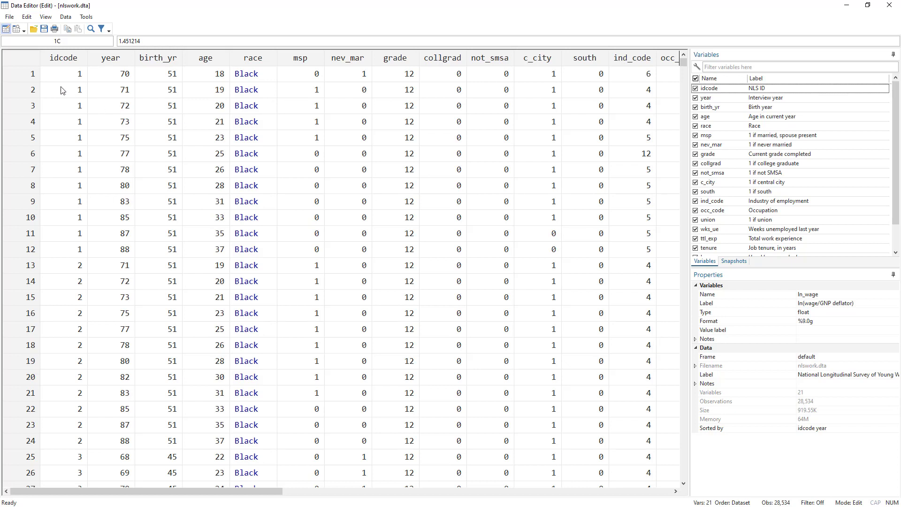
left_click(24, 79)
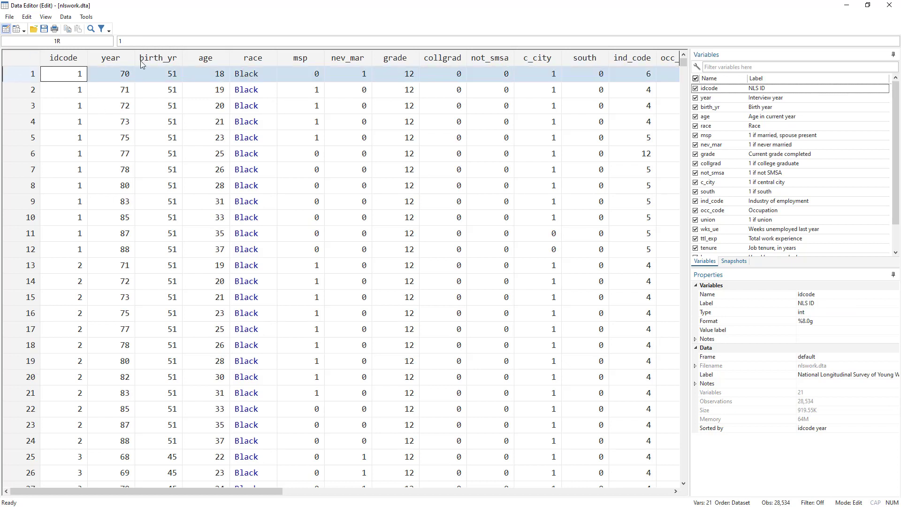
key("alt+F4")
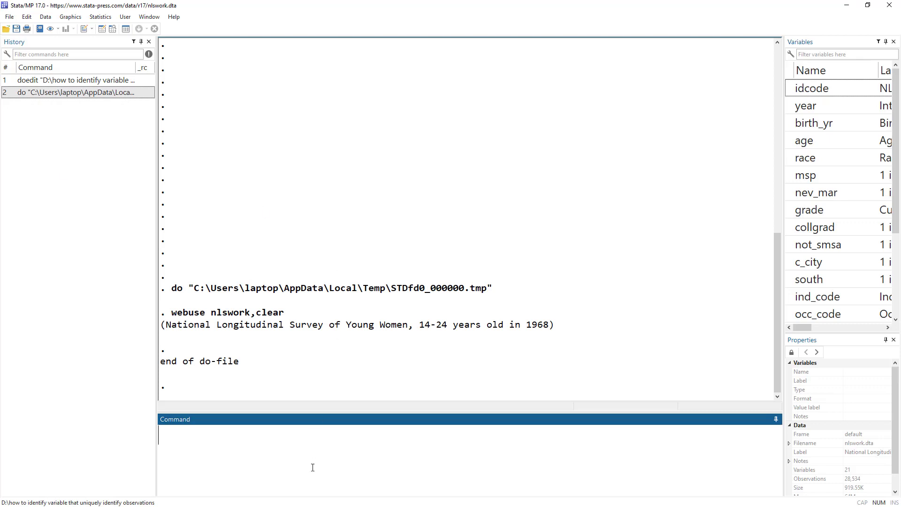
Run xtset idcode to declare idcode the panel variable, reported as unbalanced
type("xtset")
left_click(790, 85)
left_click(330, 442)
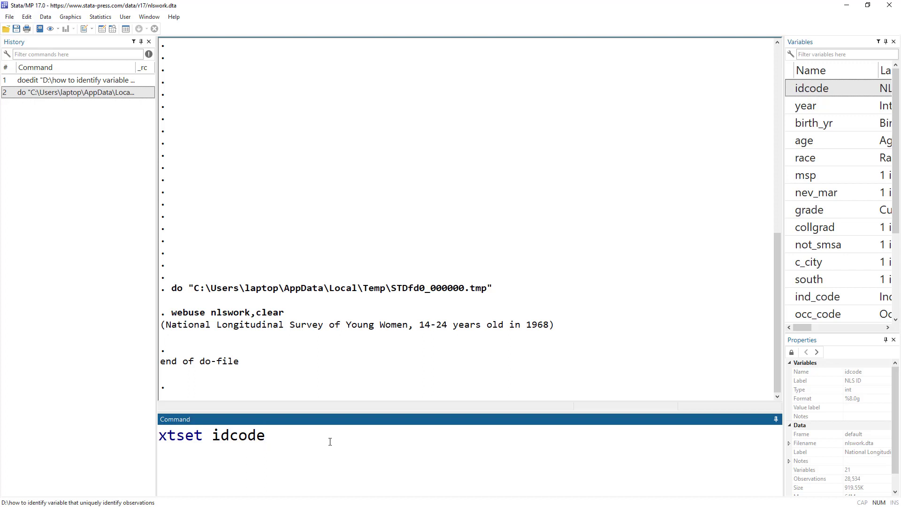
key("Return")
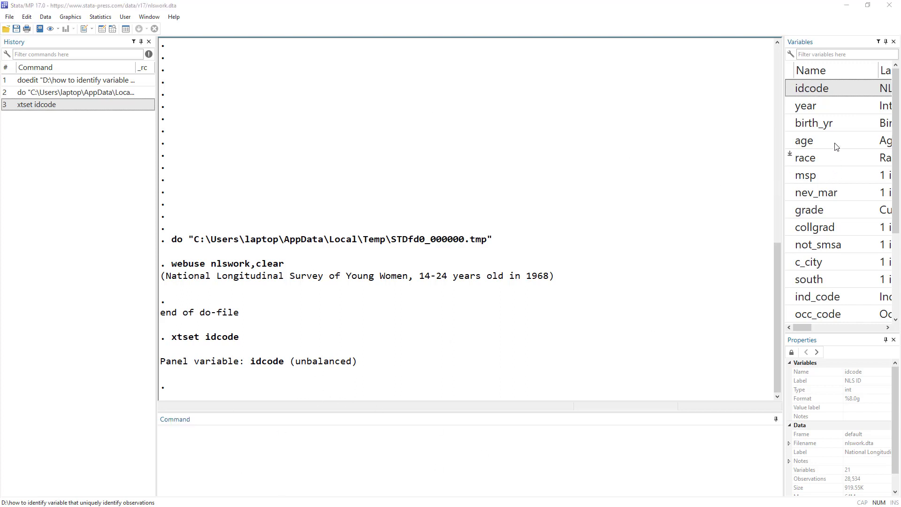
key("alt+Tab")
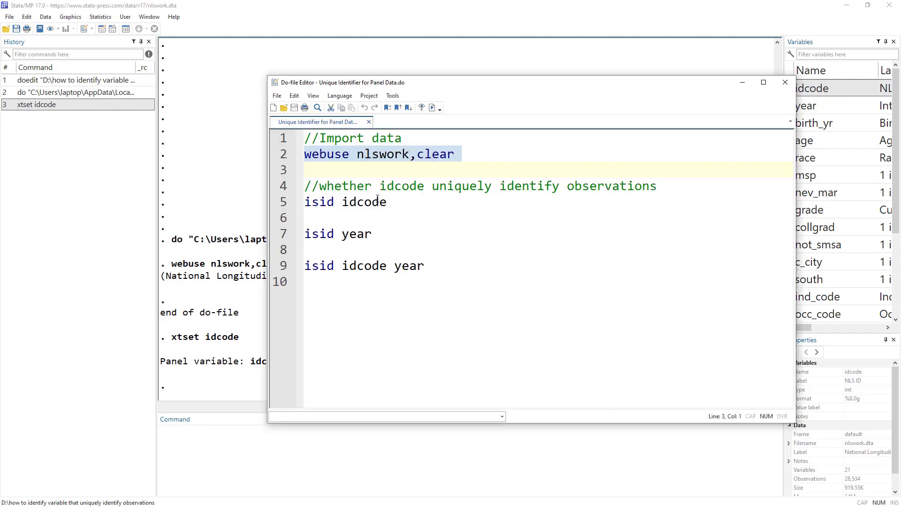
Run the do-file's isid idcode line, which fails with r(459)
left_click_drag(347, 189, 666, 188)
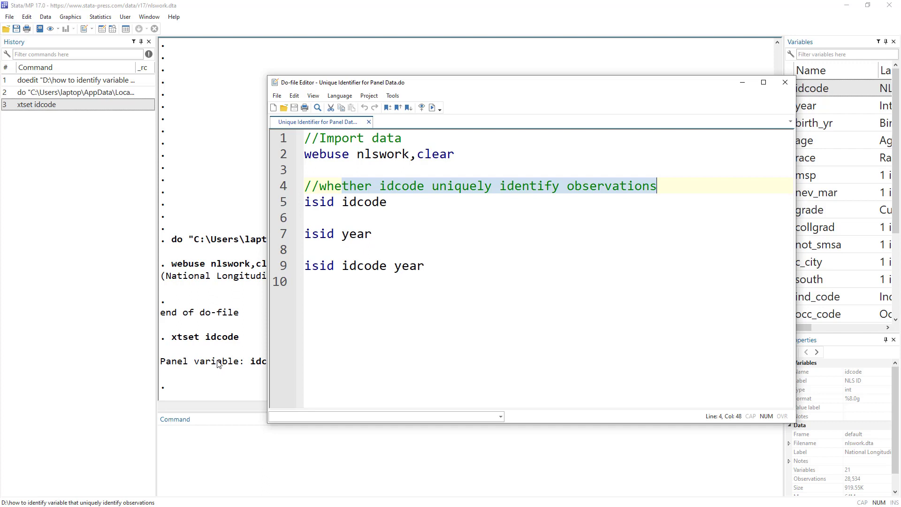
left_click_drag(172, 342, 247, 344)
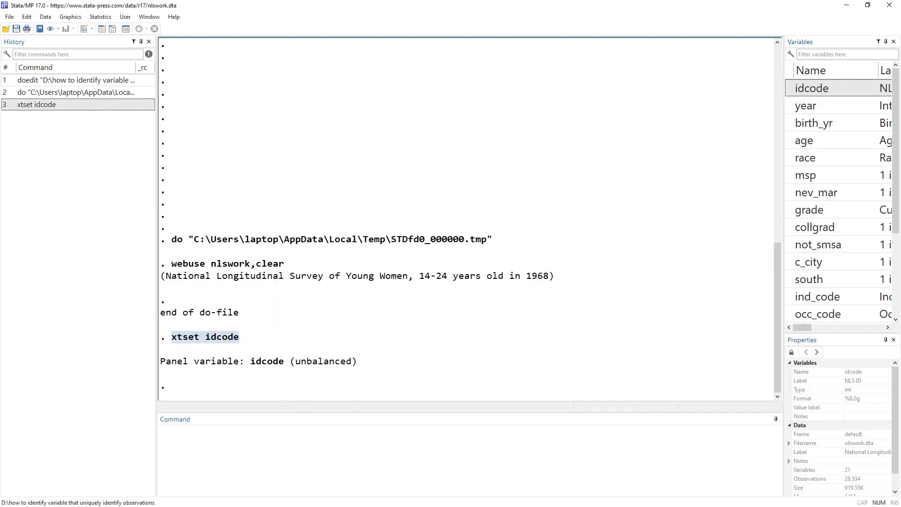
key("alt+Tab")
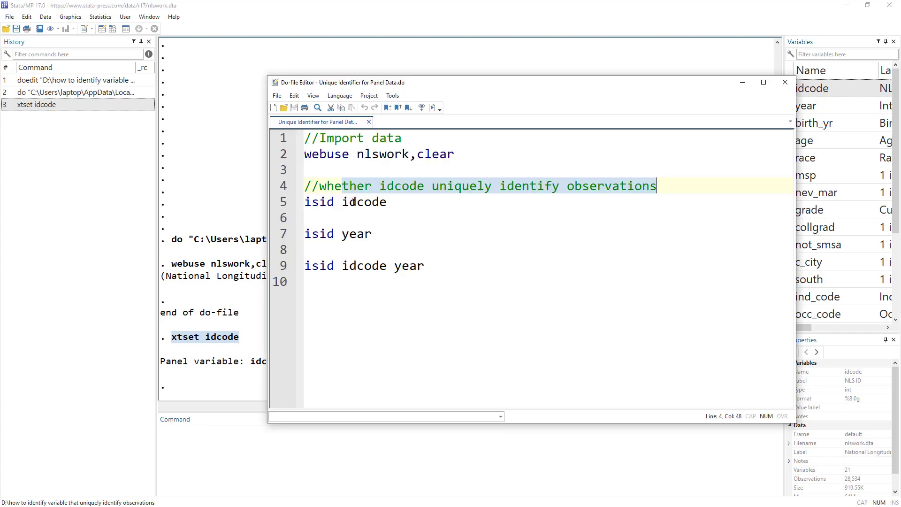
double_click(353, 202)
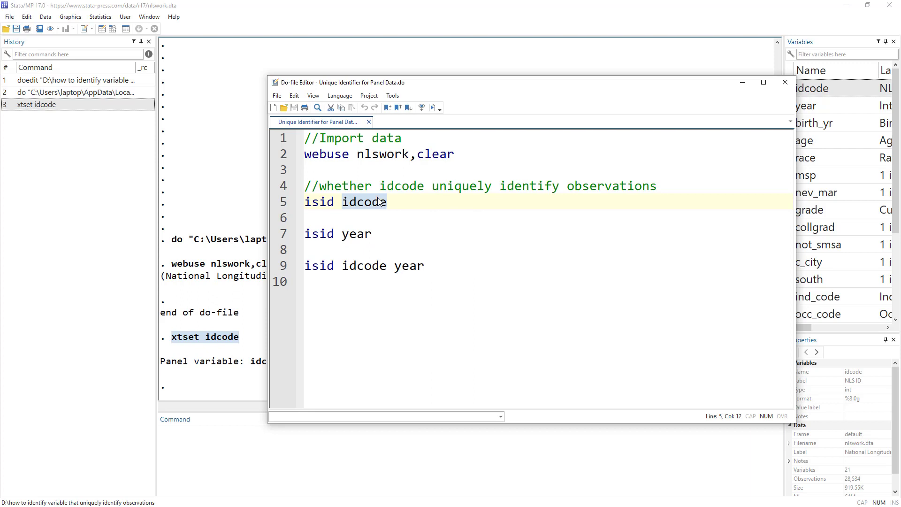
left_click_drag(305, 202, 337, 205)
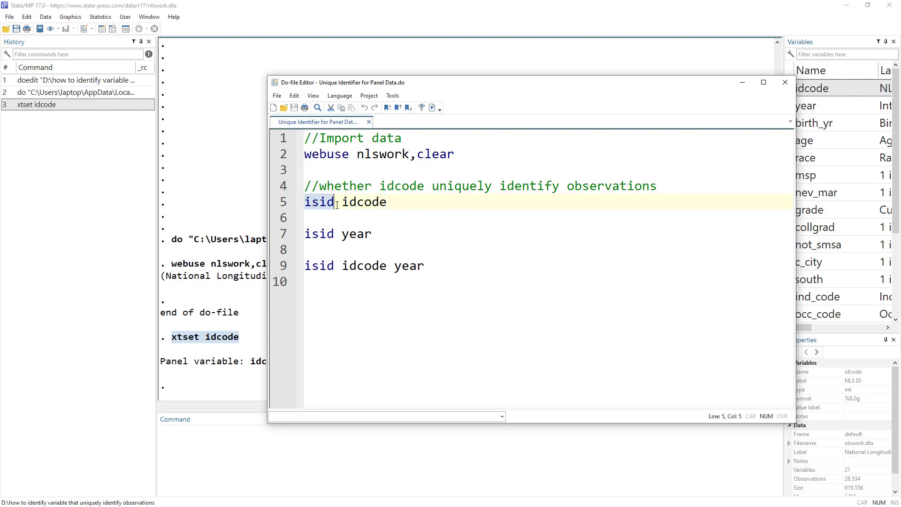
left_click(282, 205)
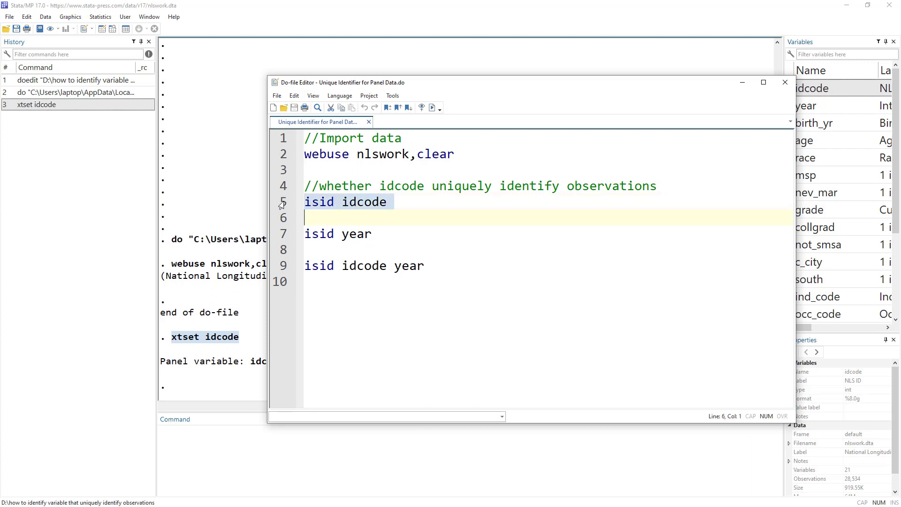
left_click(440, 107)
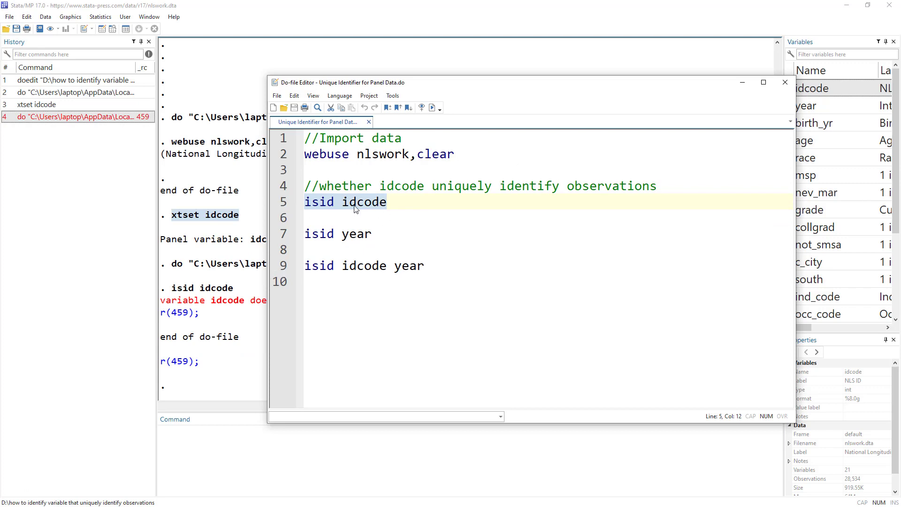
Run isid year from line 7 of the do-file, which also fails with r(459)
left_click_drag(425, 90, 480, 340)
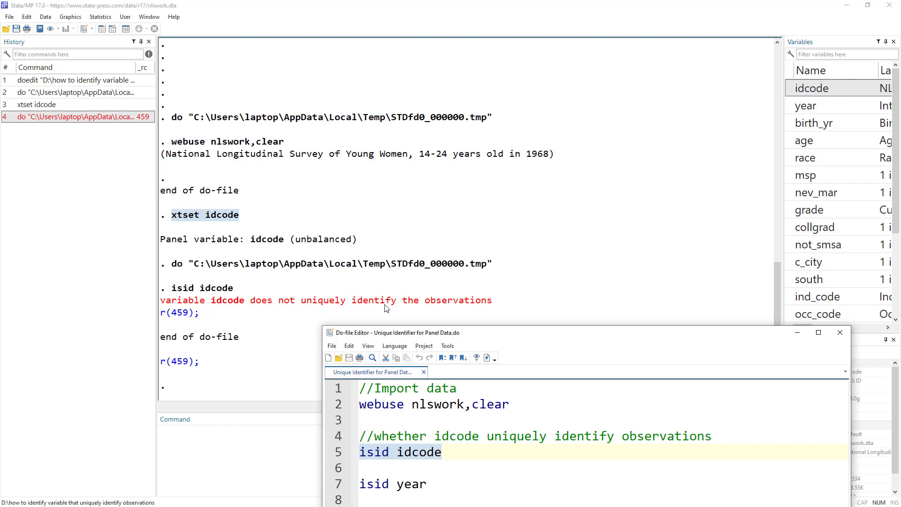
left_click_drag(452, 332, 522, 88)
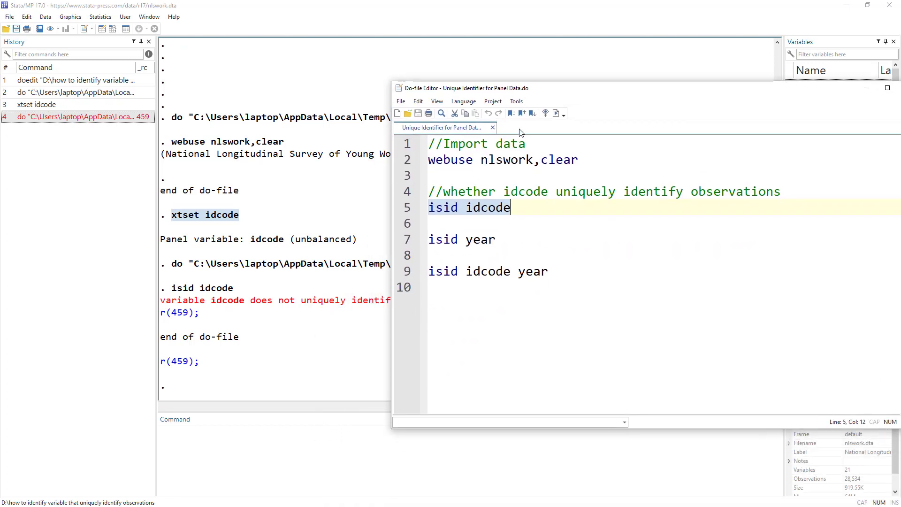
left_click(409, 246)
left_click(556, 114)
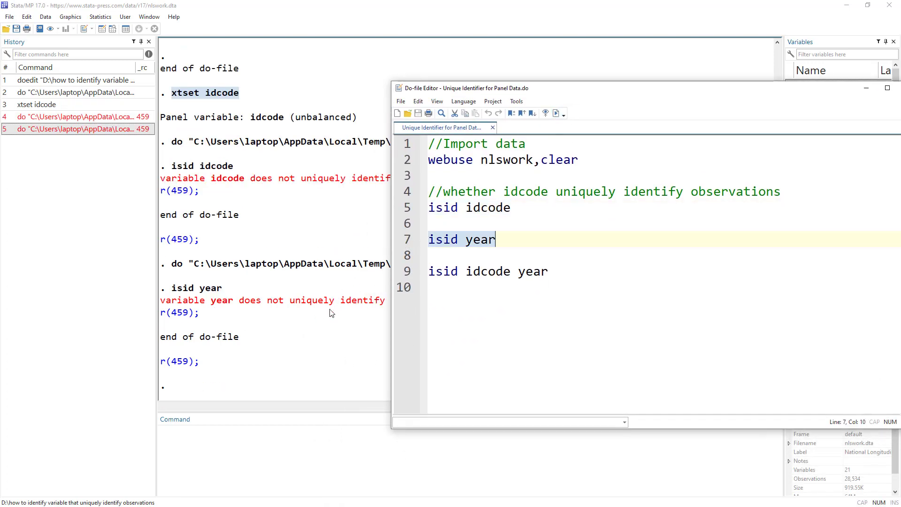
left_click_drag(608, 89, 460, 76)
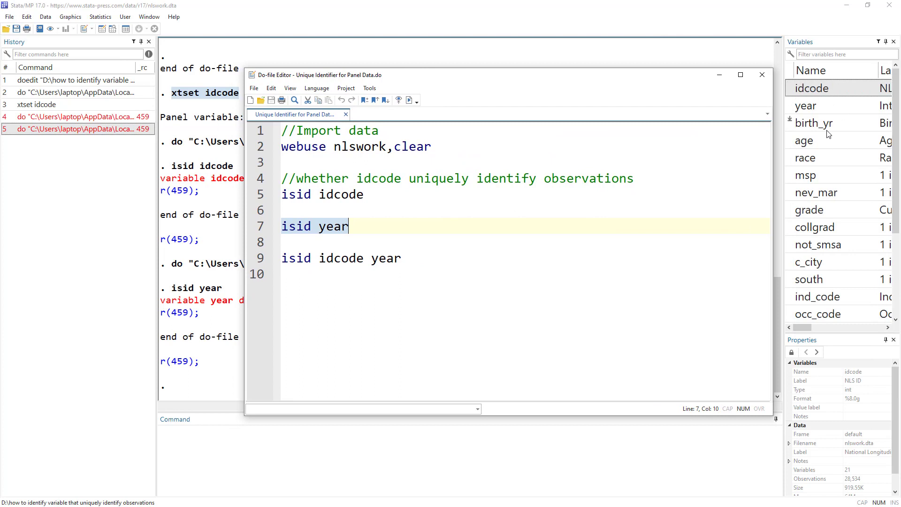
Run isid idcode year from line 9, which completes without error
left_click(263, 258)
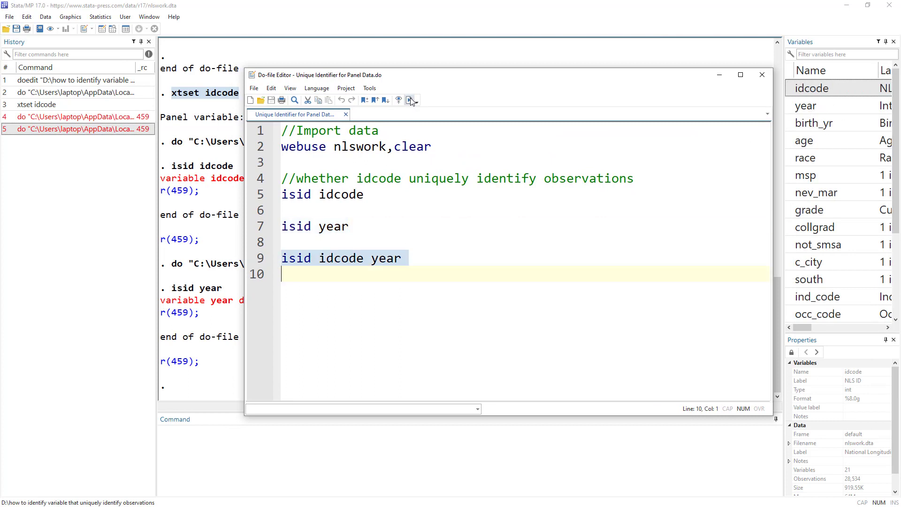
double_click(303, 261)
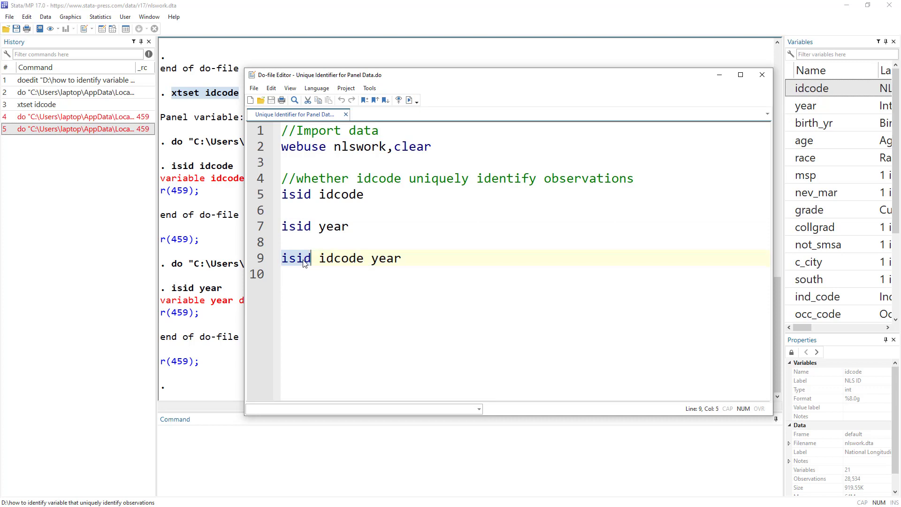
double_click(338, 258)
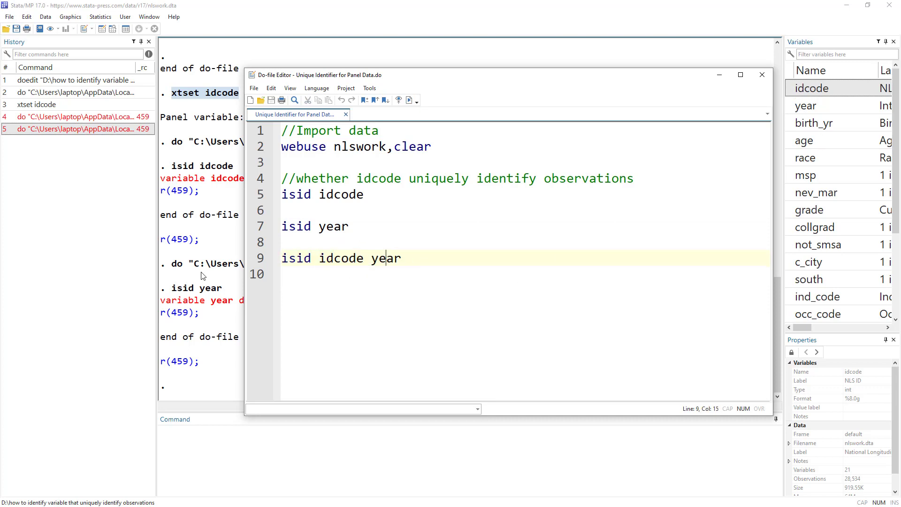
left_click(254, 263)
left_click(409, 100)
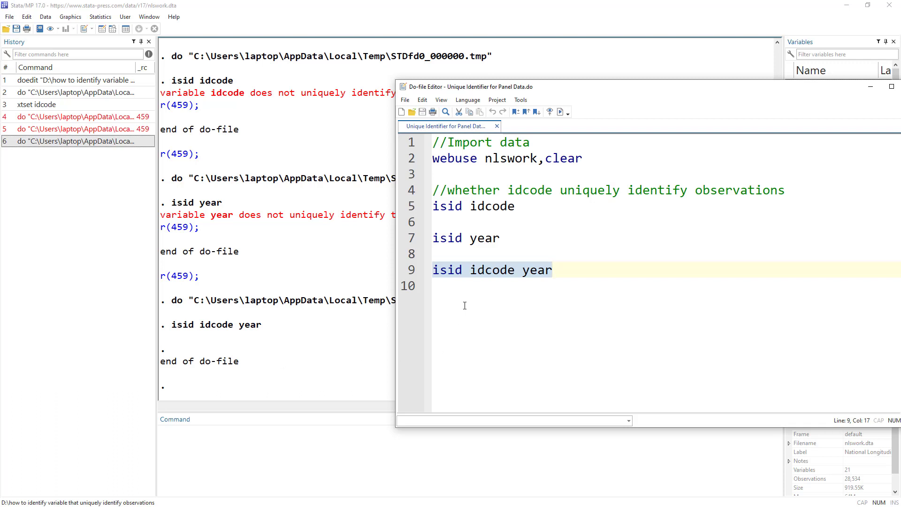
double_click(453, 271)
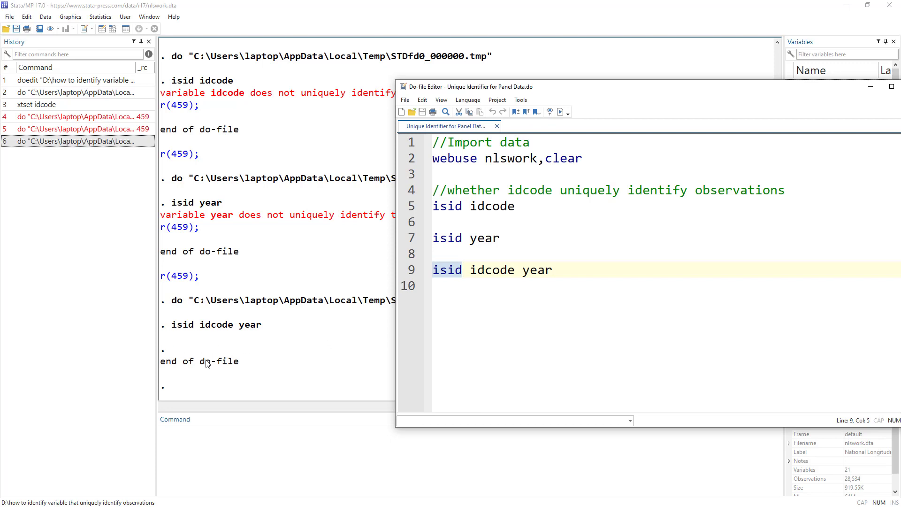
left_click_drag(470, 271, 552, 273)
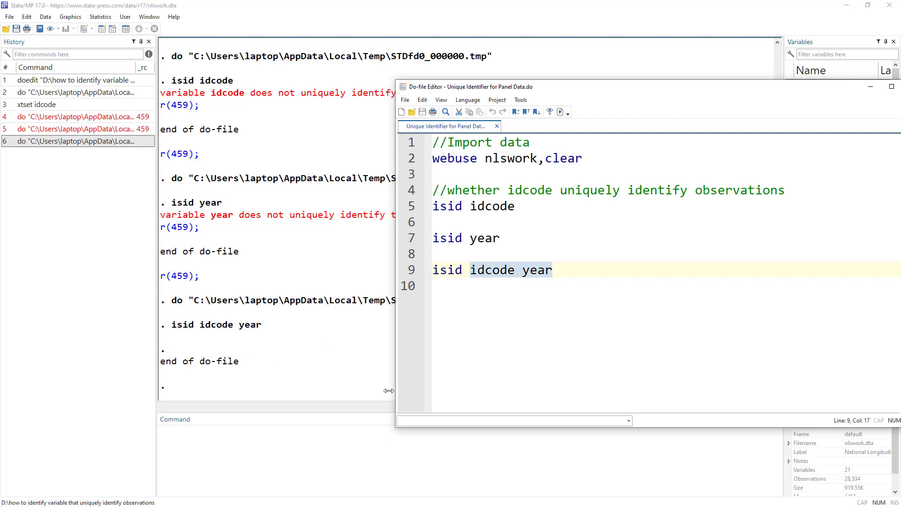
left_click(309, 445)
Run xtset idcode year, making year the time variable (68 to 88, with gaps)
type("x")
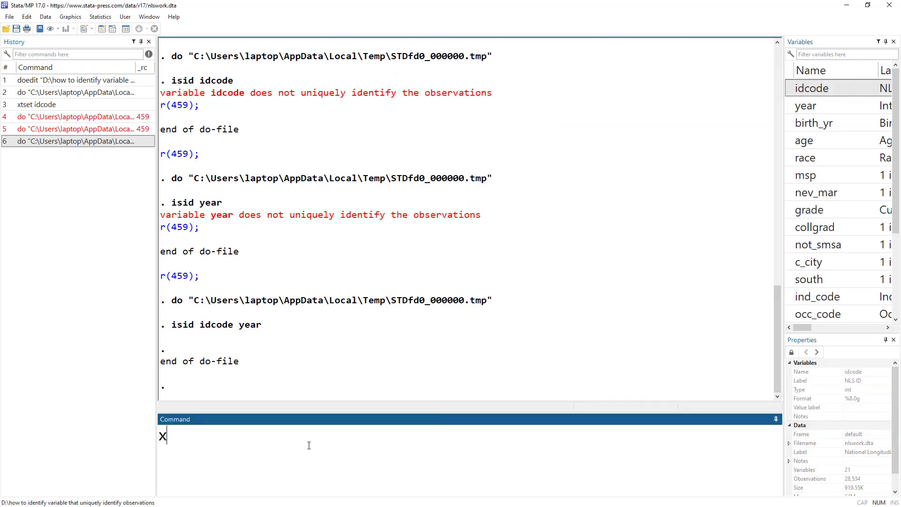
type("tset idcod")
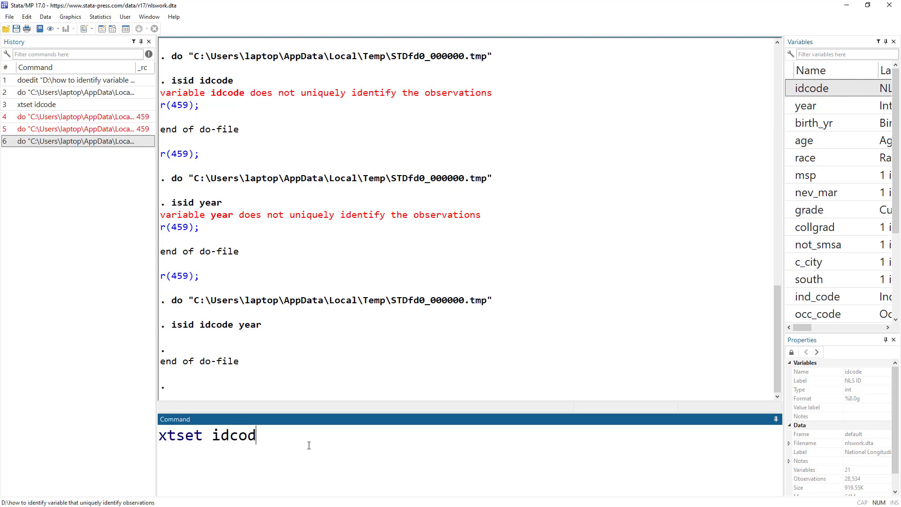
type("e year")
key("Return")
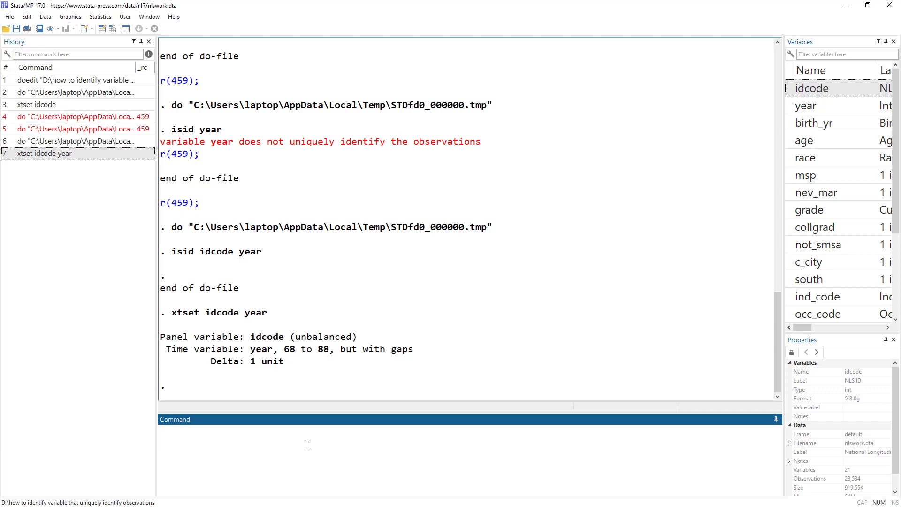
Copy last observation 28534 (idcode 5159, year 88) in the Data Editor and paste it as row 28535
key("ctrl+8")
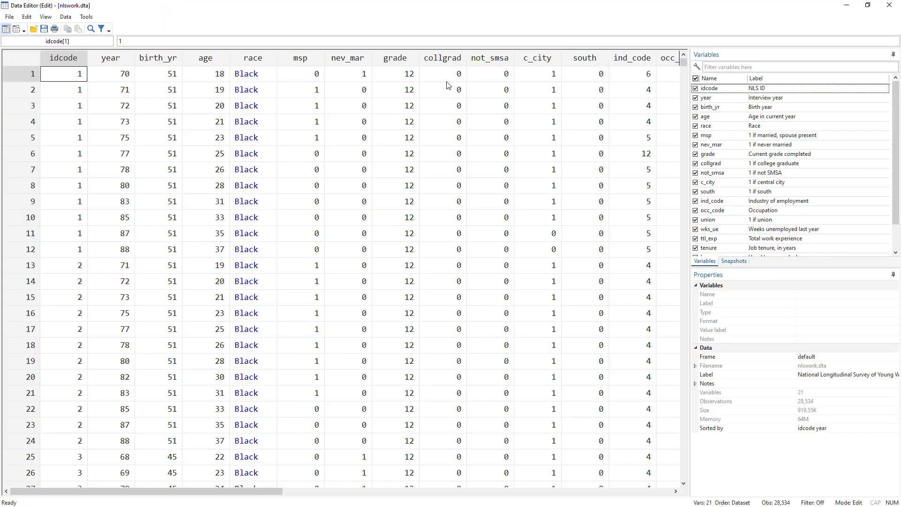
key("ctrl+Home")
left_click(683, 474)
left_click(683, 474)
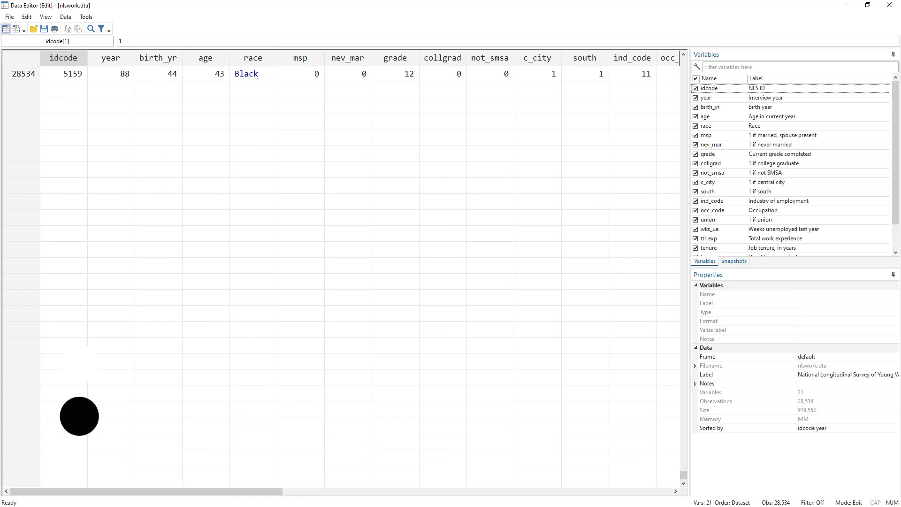
left_click(26, 77)
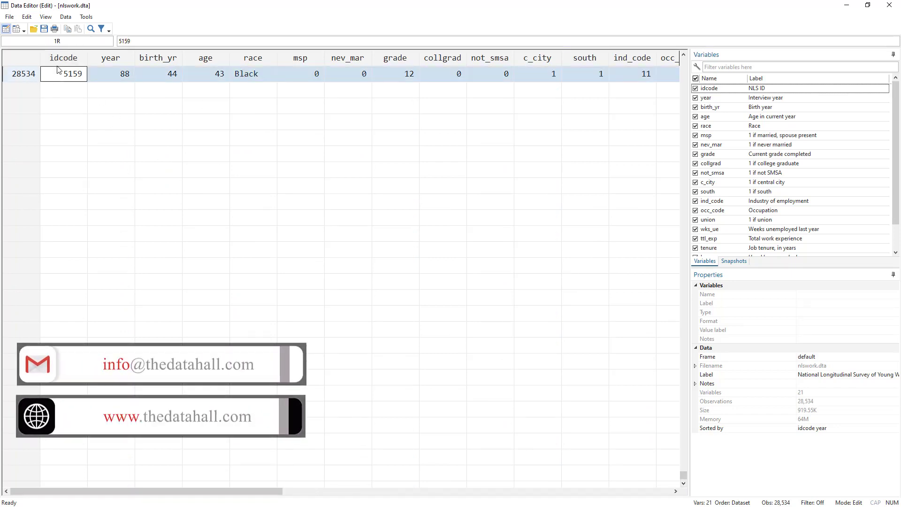
left_click_drag(66, 75, 86, 77)
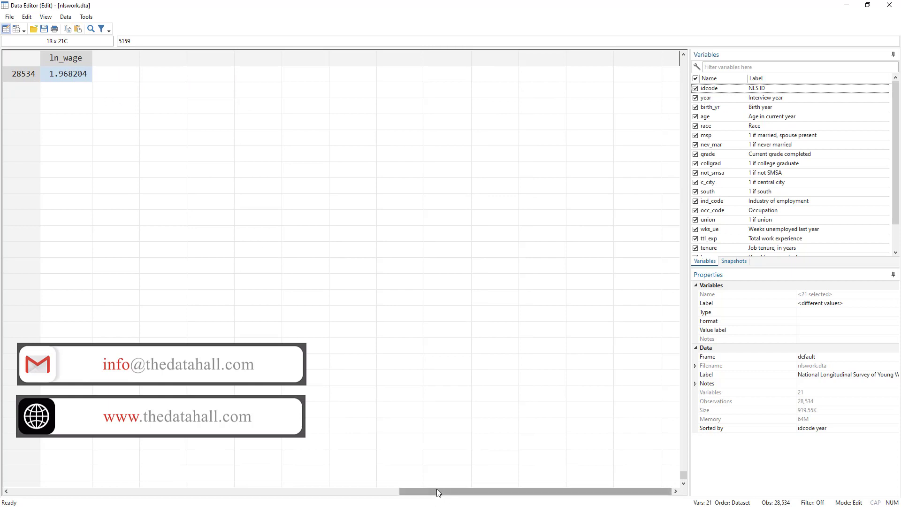
left_click_drag(437, 489, 27, 483)
left_click(70, 90)
key("ctrl+v")
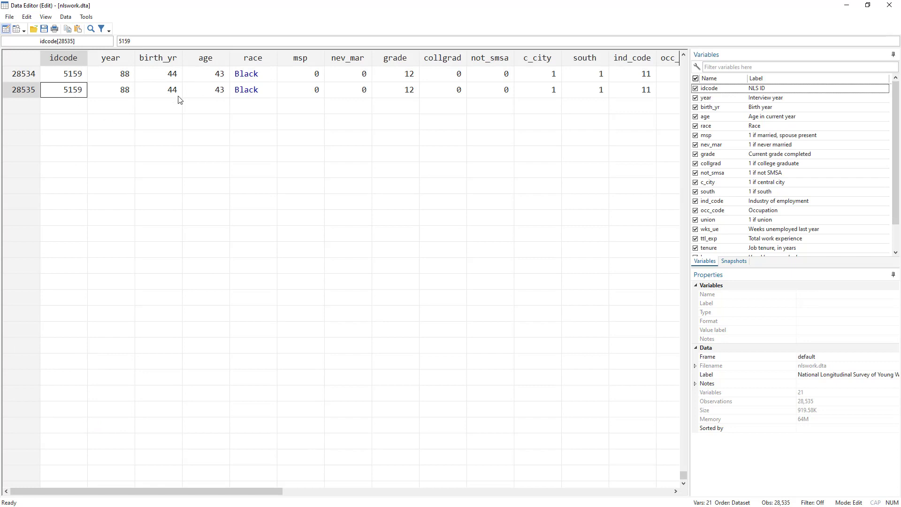
left_click_drag(24, 76, 24, 95)
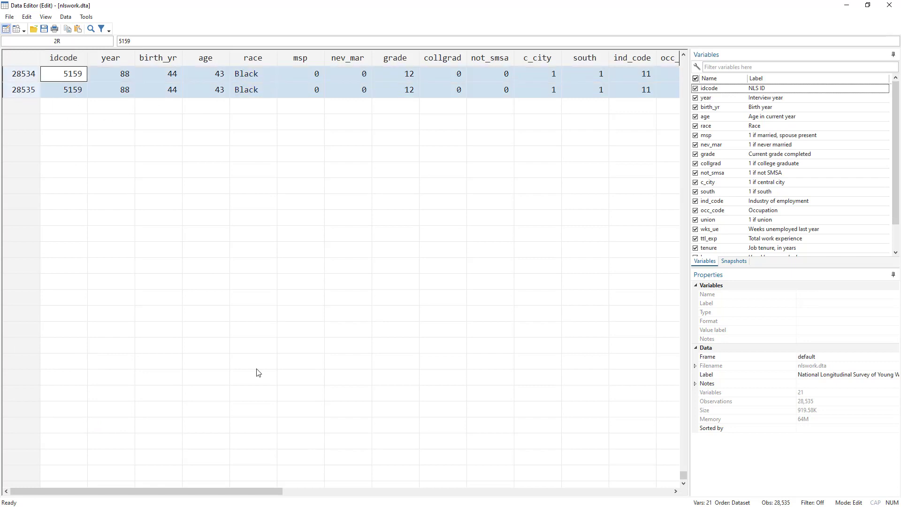
left_click_drag(263, 490, 143, 447)
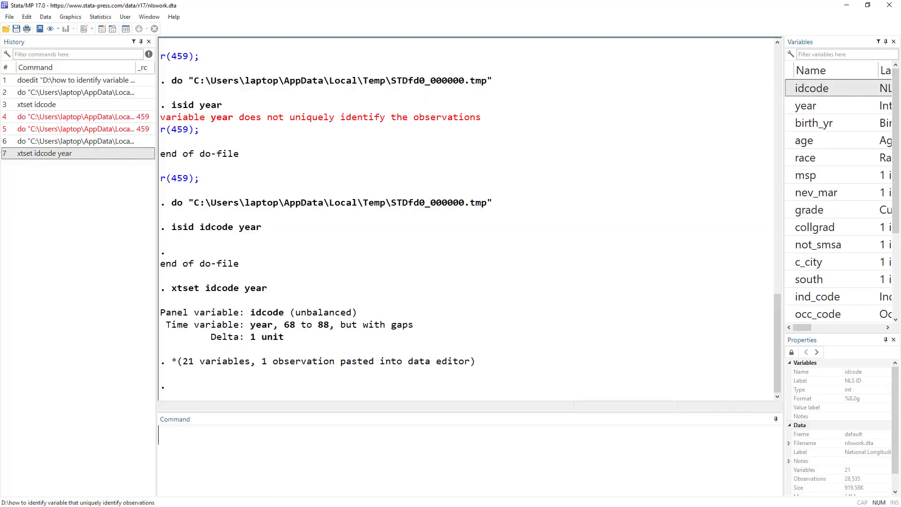
Rerun xtset idcode year, which fails with r(451) repeated time values, and reopen the Data Editor
left_click(276, 448)
type("x")
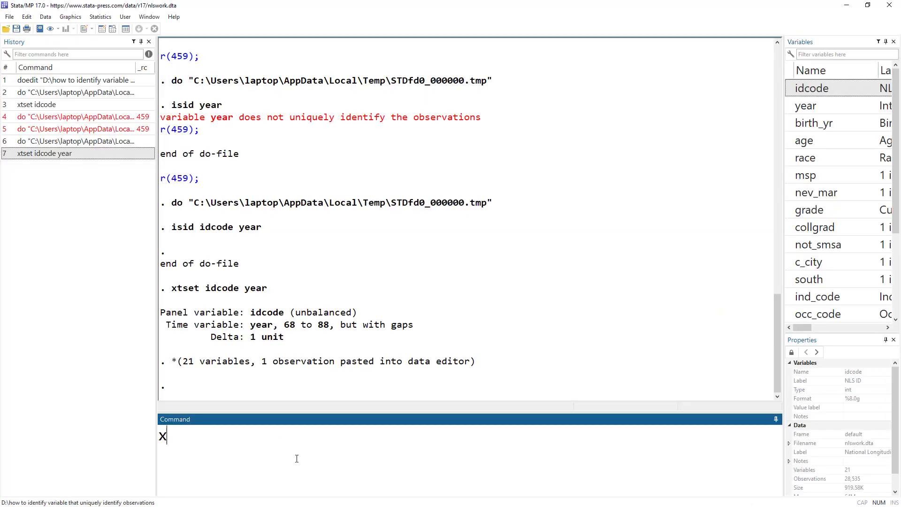
type("tset idcode year")
key("Return")
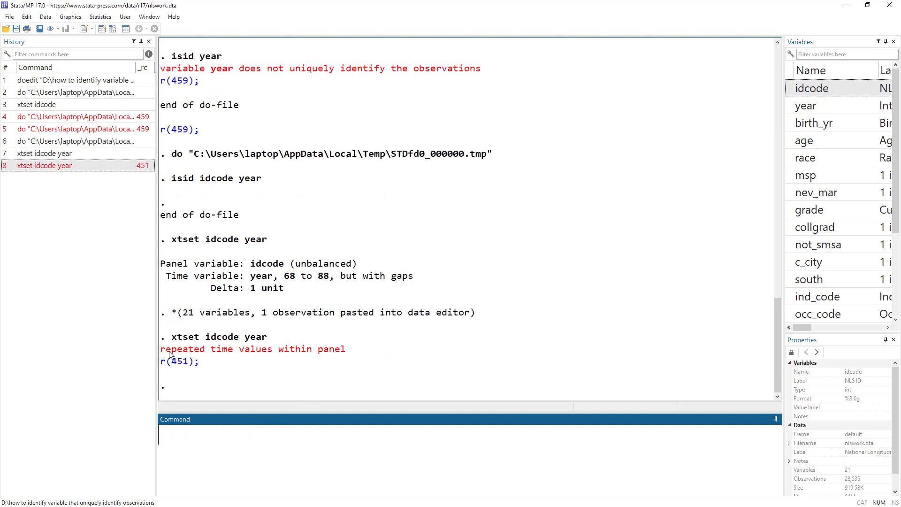
left_click_drag(167, 353, 353, 357)
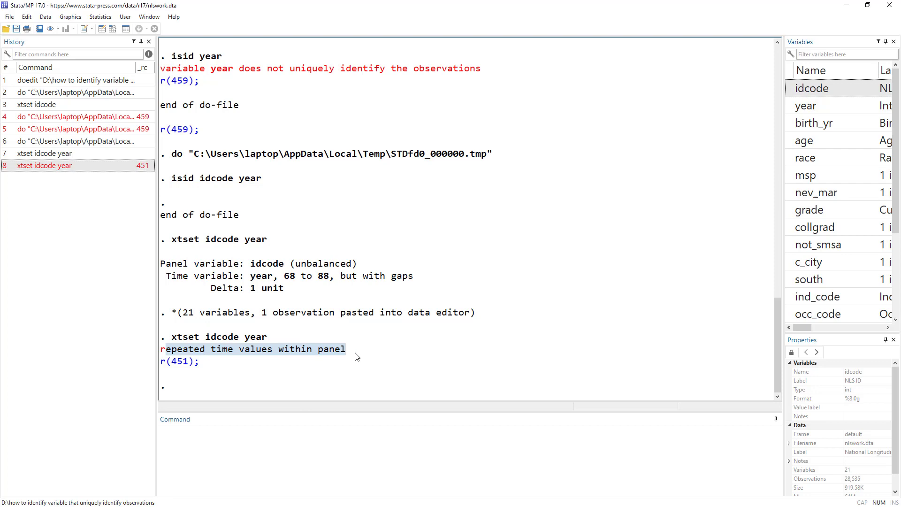
key("ctrl+8")
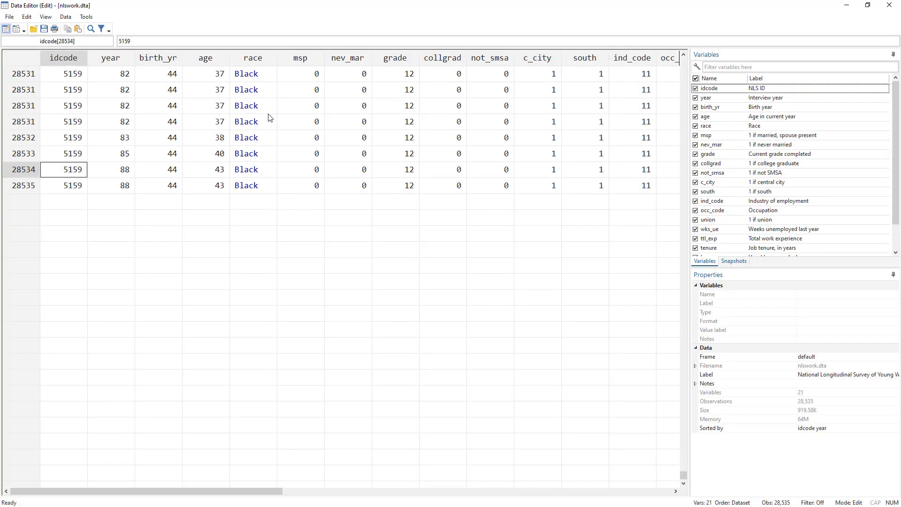
Compare idcode and year of observations 28534 and 28535, confirming the duplicate year 88
left_click_drag(74, 286, 74, 170)
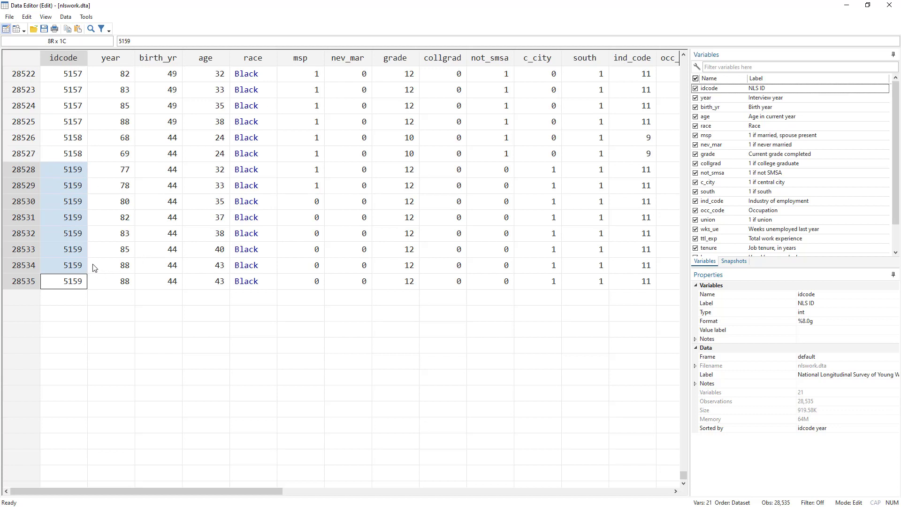
mouse_move(109, 268)
left_mouse_down()
mouse_move(125, 281)
mouse_move(127, 267)
left_mouse_up()
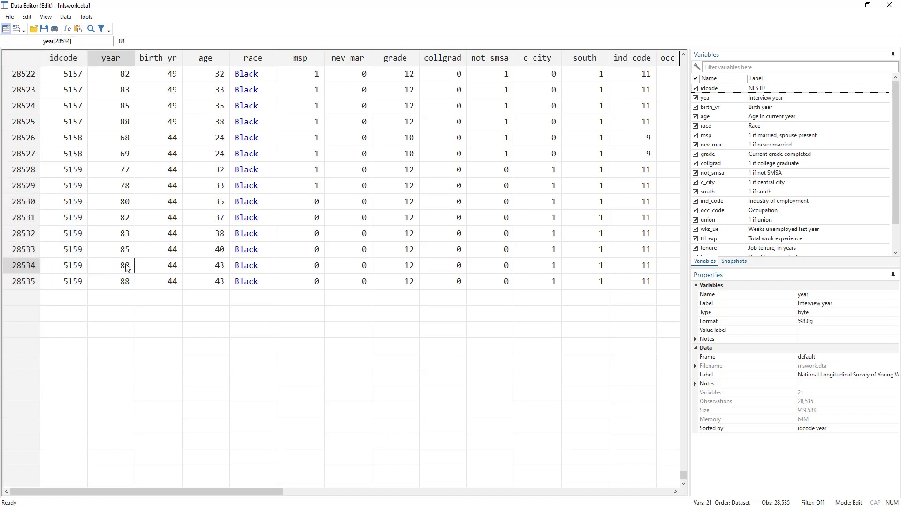
left_click(68, 268)
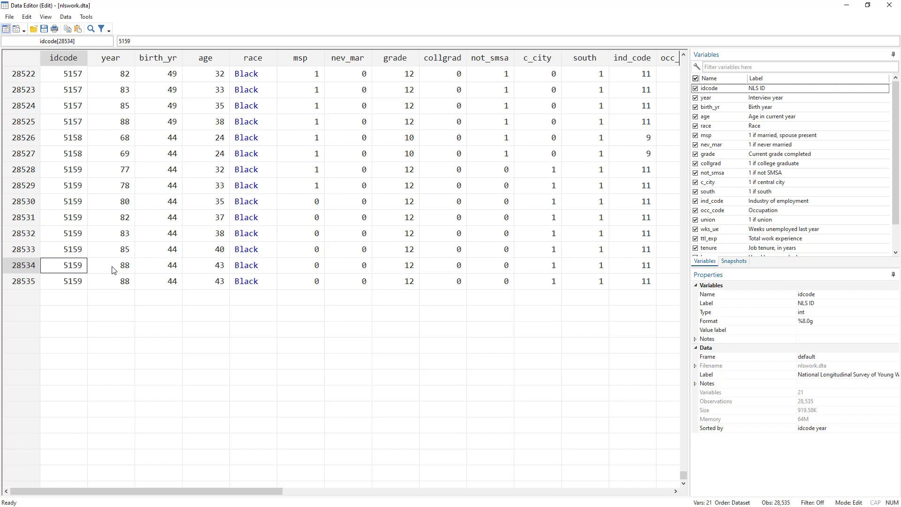
left_click_drag(116, 270, 125, 280)
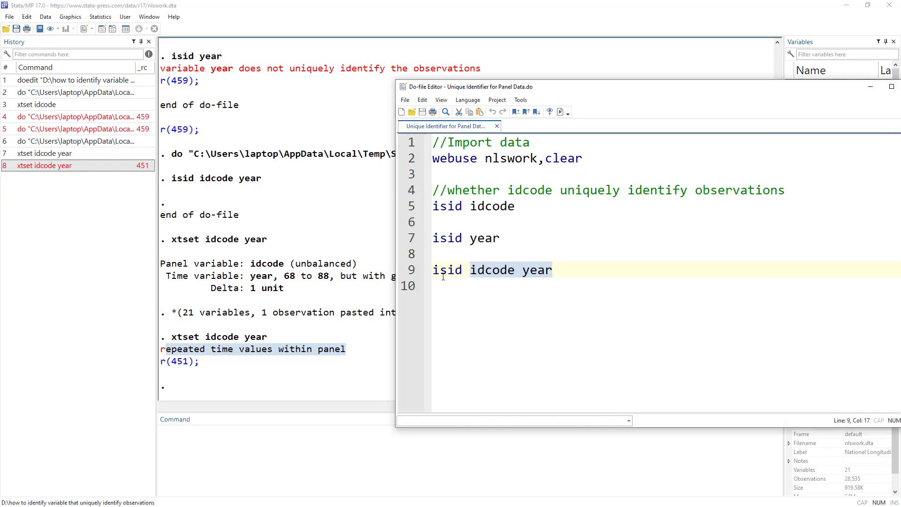
Run isid idcode year from line 9 of the do-file and review its not-uniquely-identify error
left_click(414, 271)
left_click(560, 112)
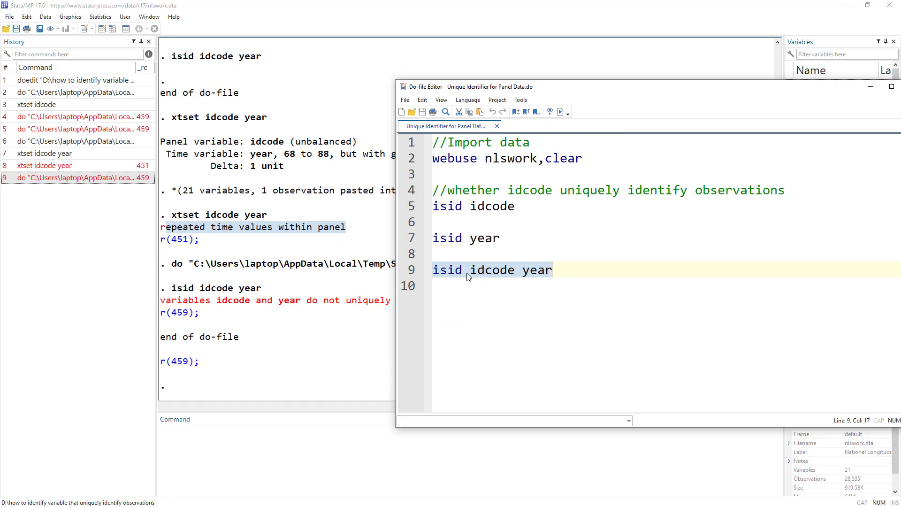
left_click(168, 229)
left_click_drag(224, 304, 417, 303)
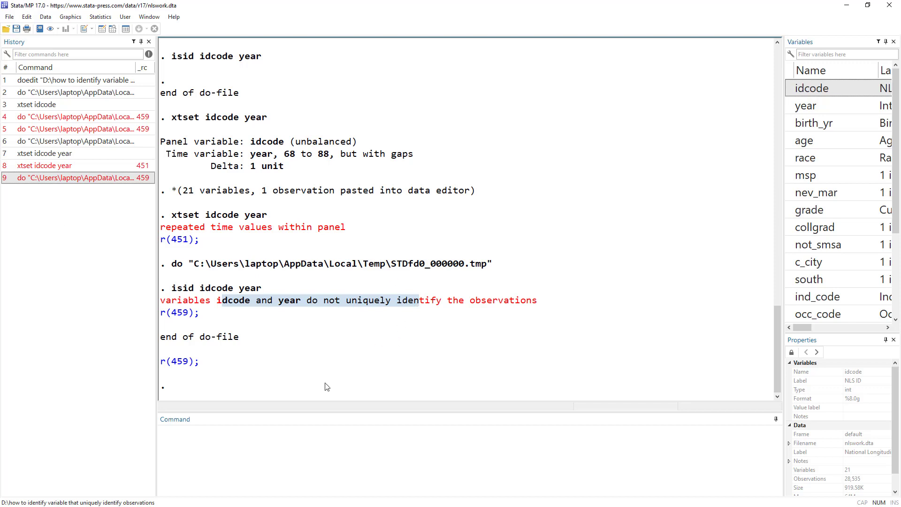
left_click(299, 435)
Run duplicates list idcode year, adding both variables from the Variables window
type("dup")
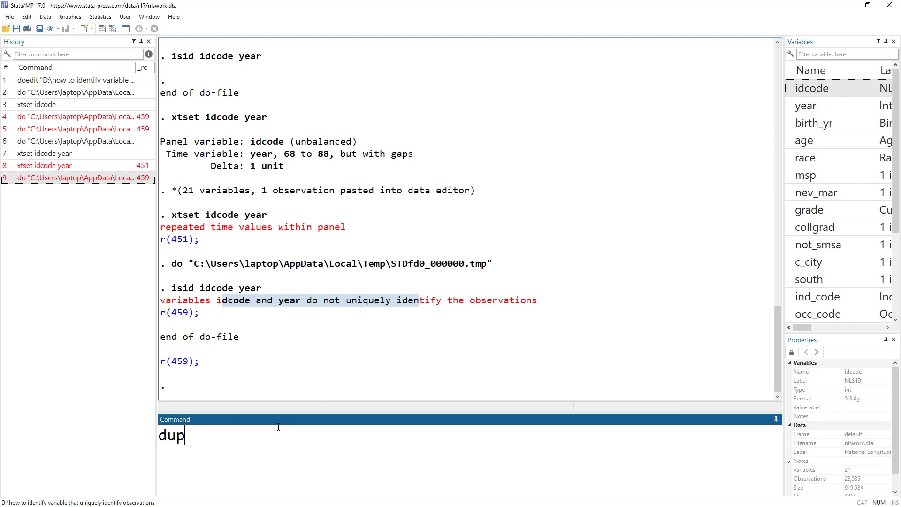
type("licates list")
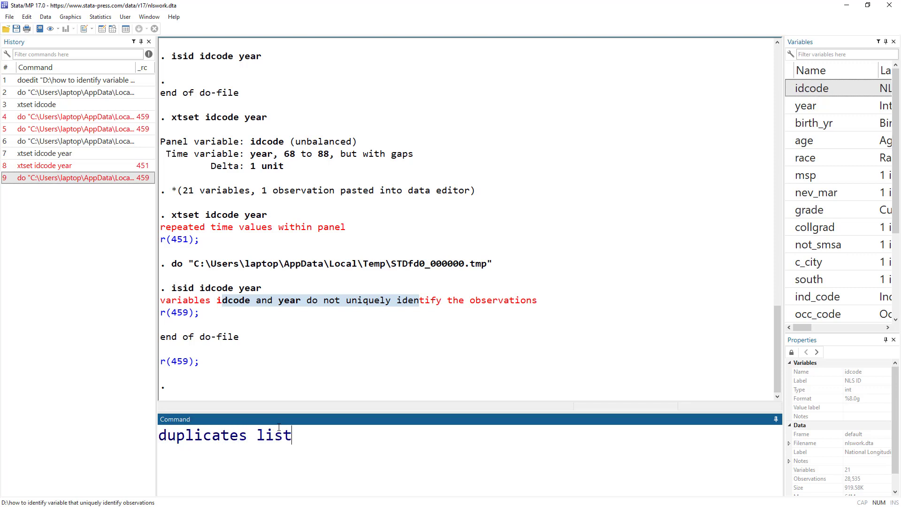
double_click(793, 88)
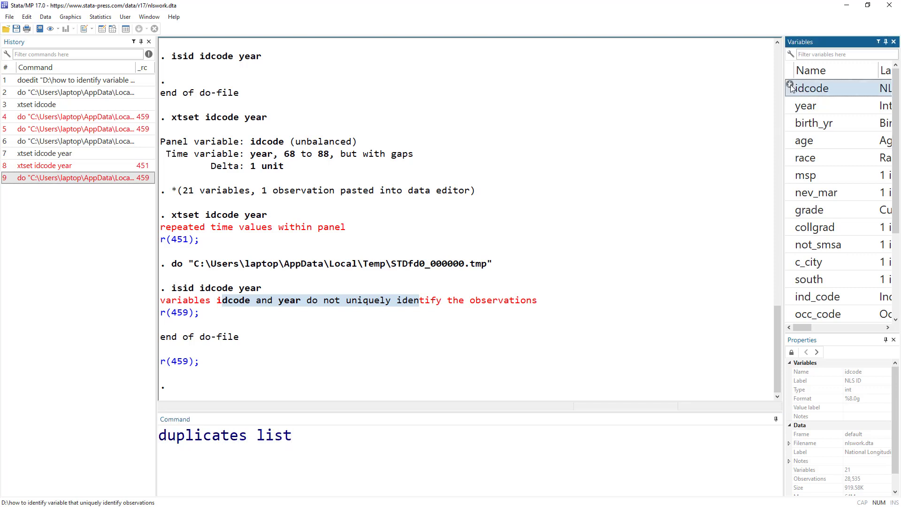
double_click(794, 106)
left_click(477, 446)
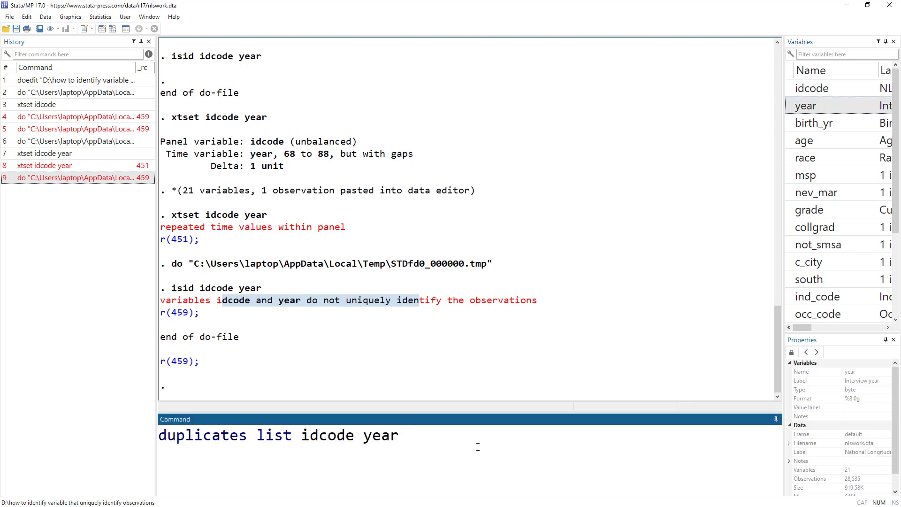
key("Return")
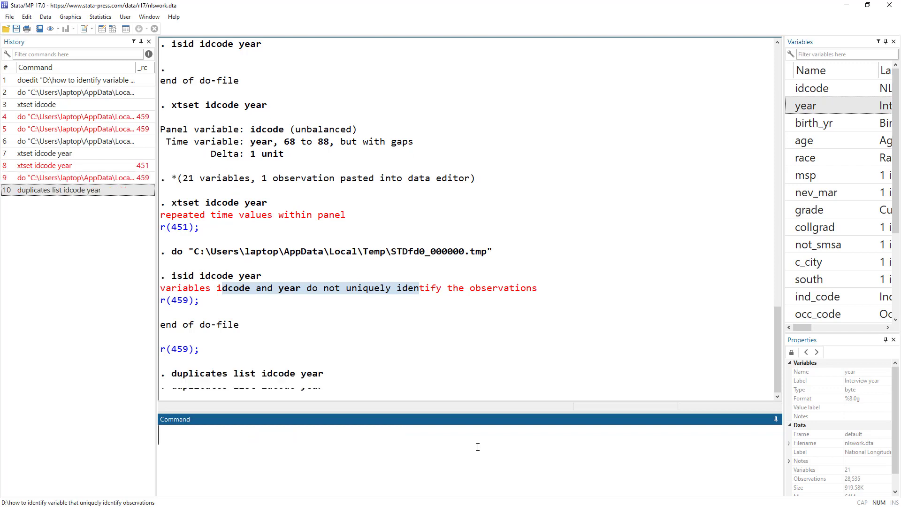
Check duplicate observations 28534 and 28535 (idcode 5159, year 88) in the output and Data Editor
left_click_drag(182, 339, 314, 363)
left_click(186, 338)
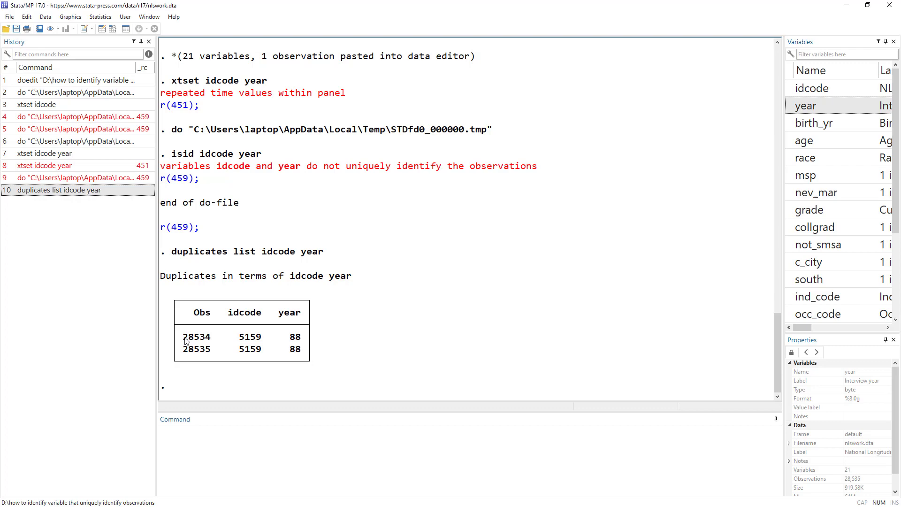
left_click_drag(186, 340, 211, 343)
key("ctrl+8")
left_click(29, 269)
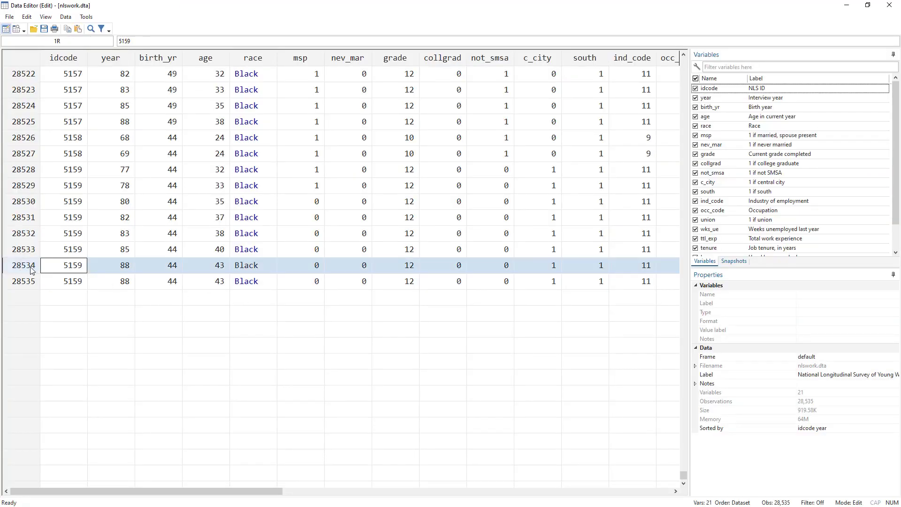
left_click(24, 283)
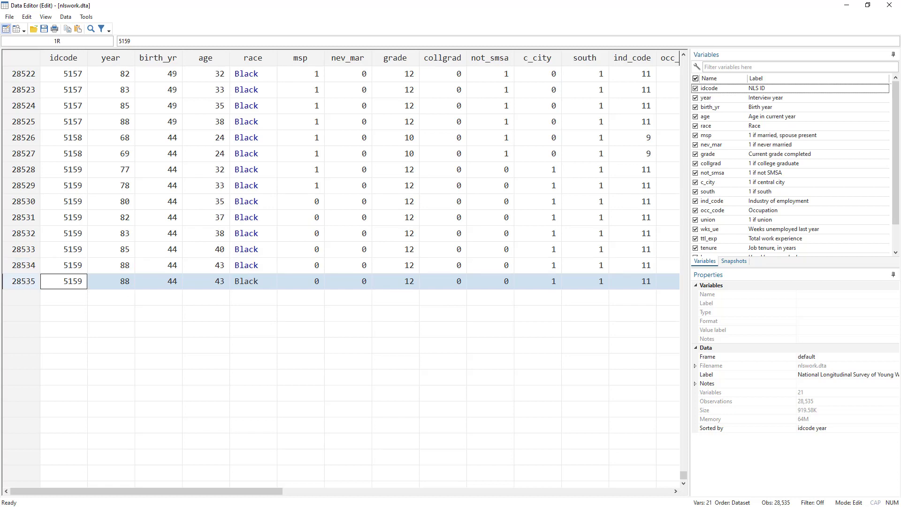
key("alt+Tab")
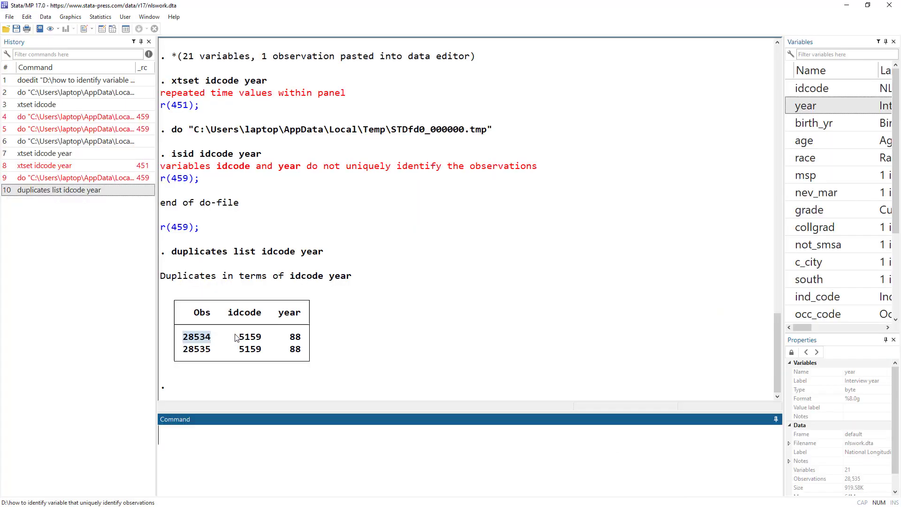
left_click_drag(234, 336, 306, 338)
left_click_drag(244, 349, 299, 352)
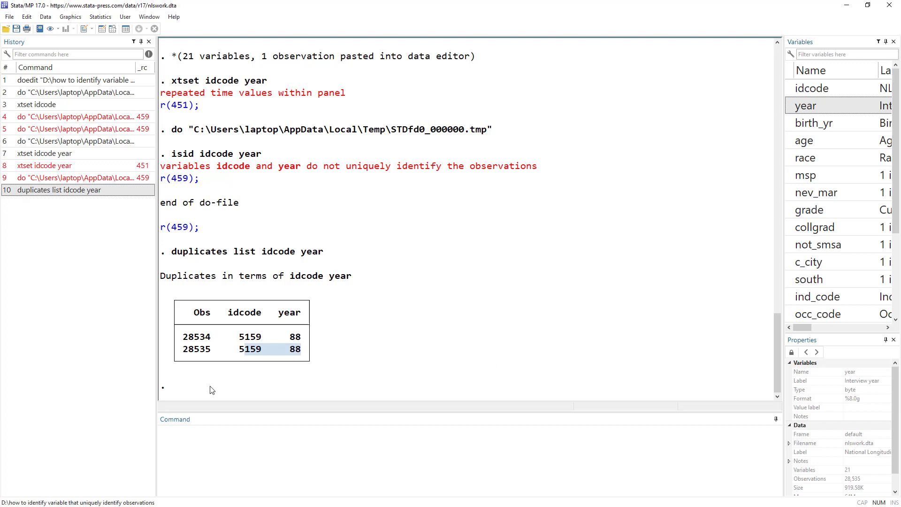
left_click(239, 460)
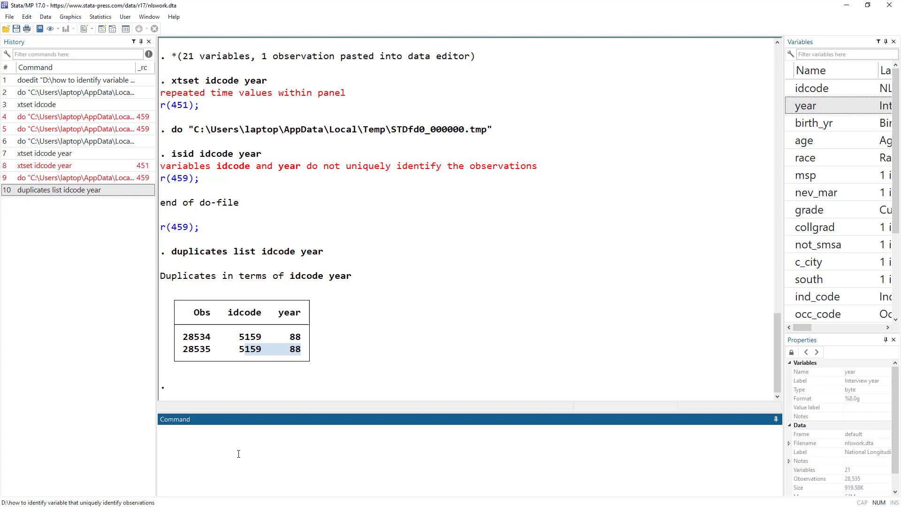
Run duplicates drop idcode year, force to remove the extra observation, leaving 28,534
type("duplicates ")
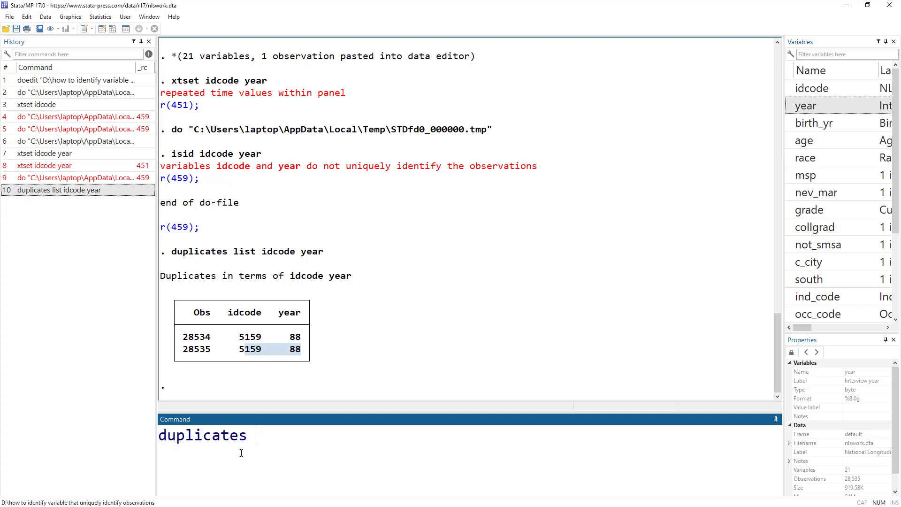
type("drop icdoe")
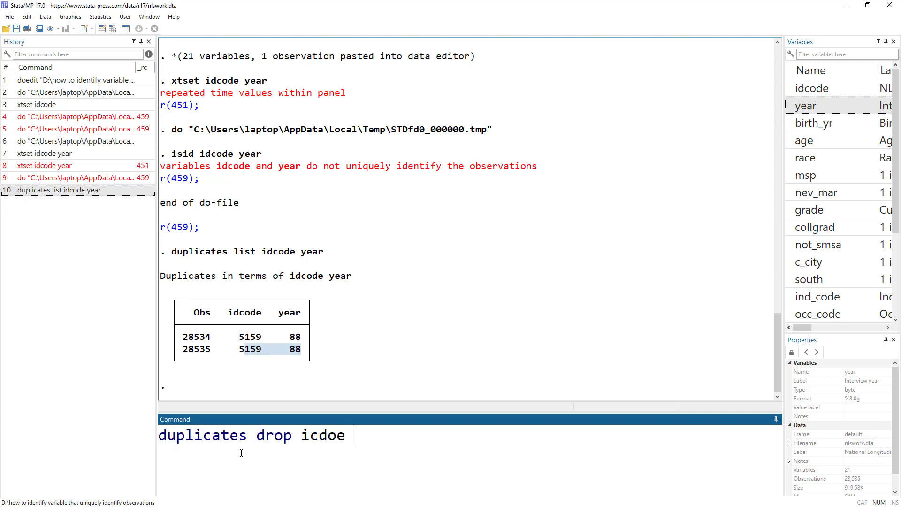
key("BackSpace")
key("BackSpace")
key("BackSpace")
key("BackSpace")
type("dcode year,force")
key("Return")
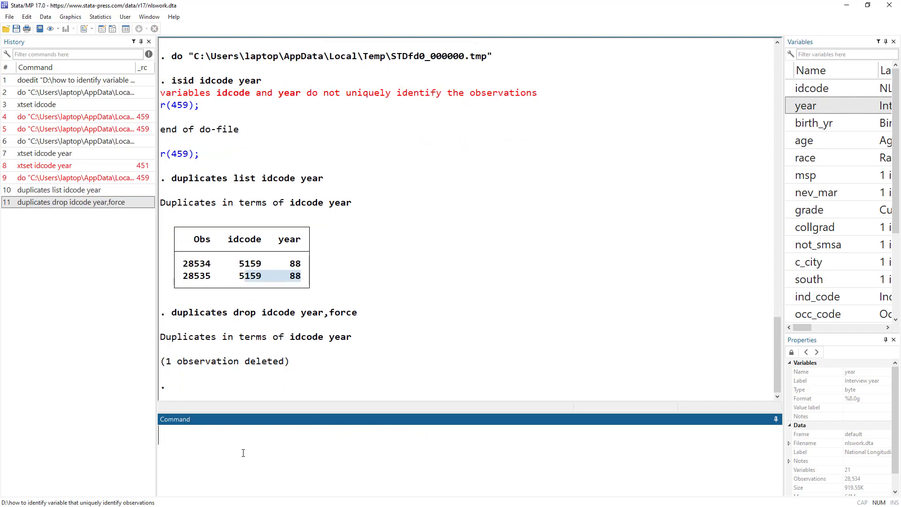